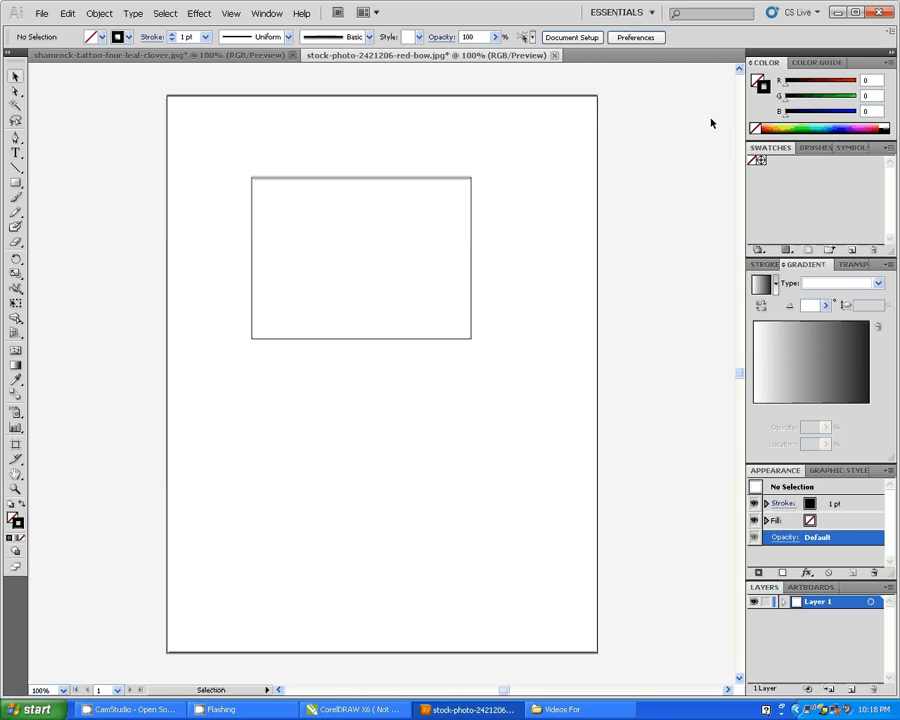
pyautogui.click(892, 53)
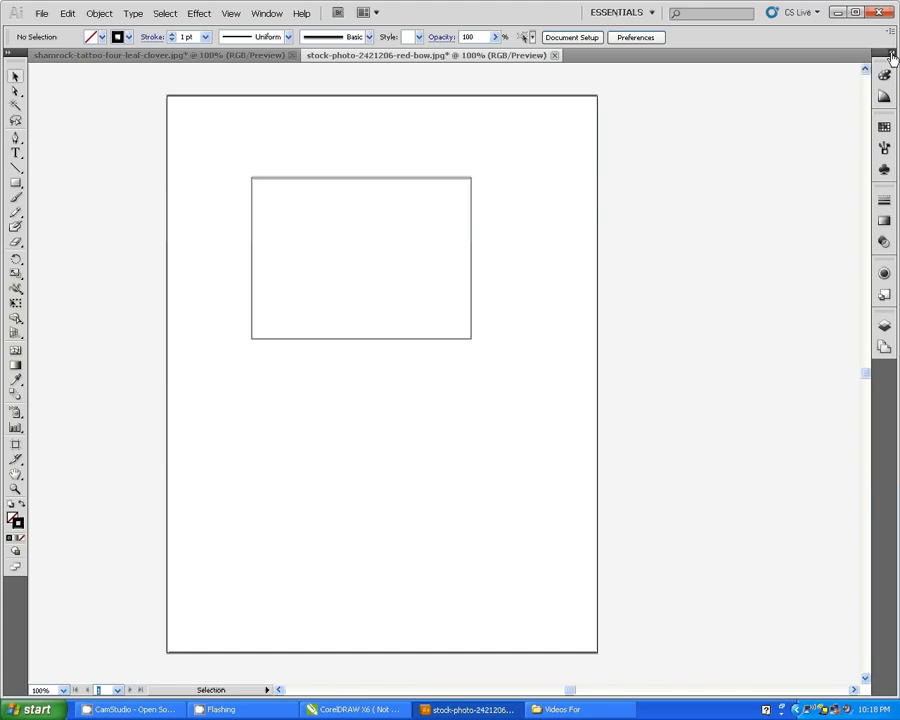
pyautogui.click(892, 55)
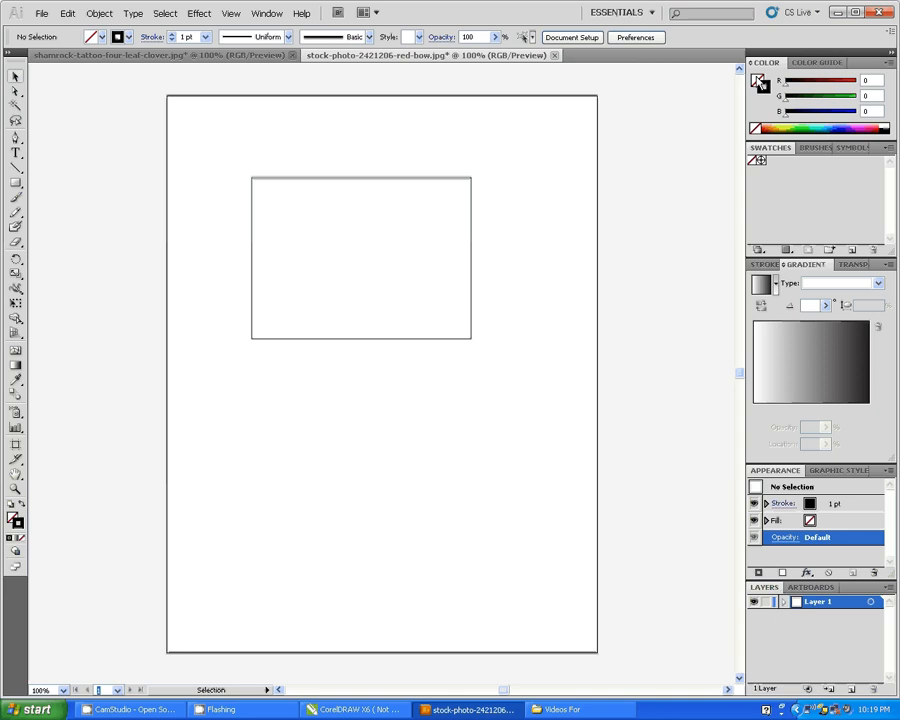
pyautogui.click(759, 83)
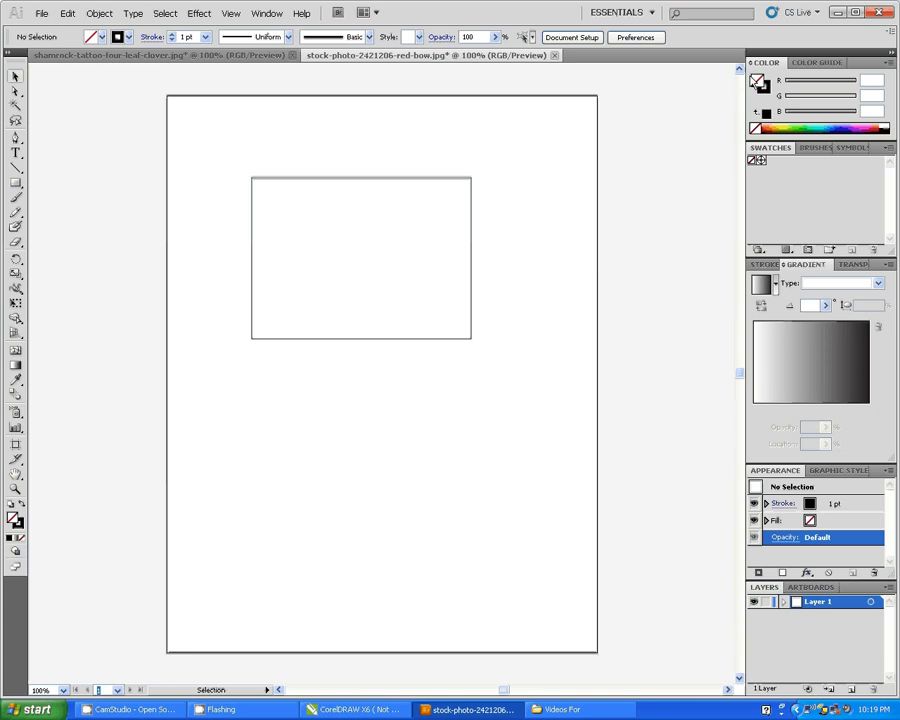
pyautogui.click(766, 88)
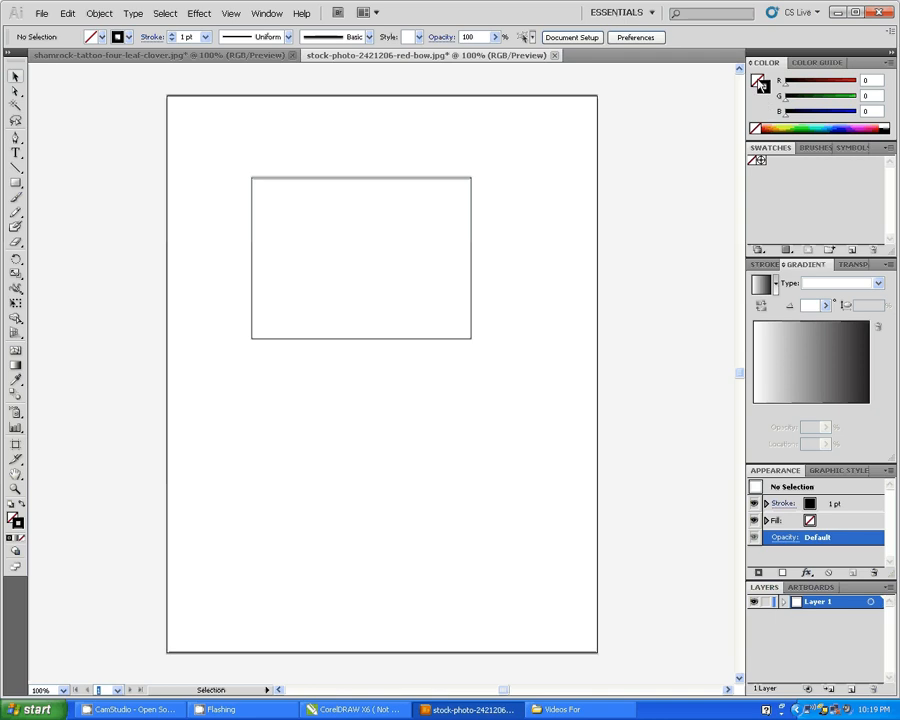
pyautogui.click(762, 84)
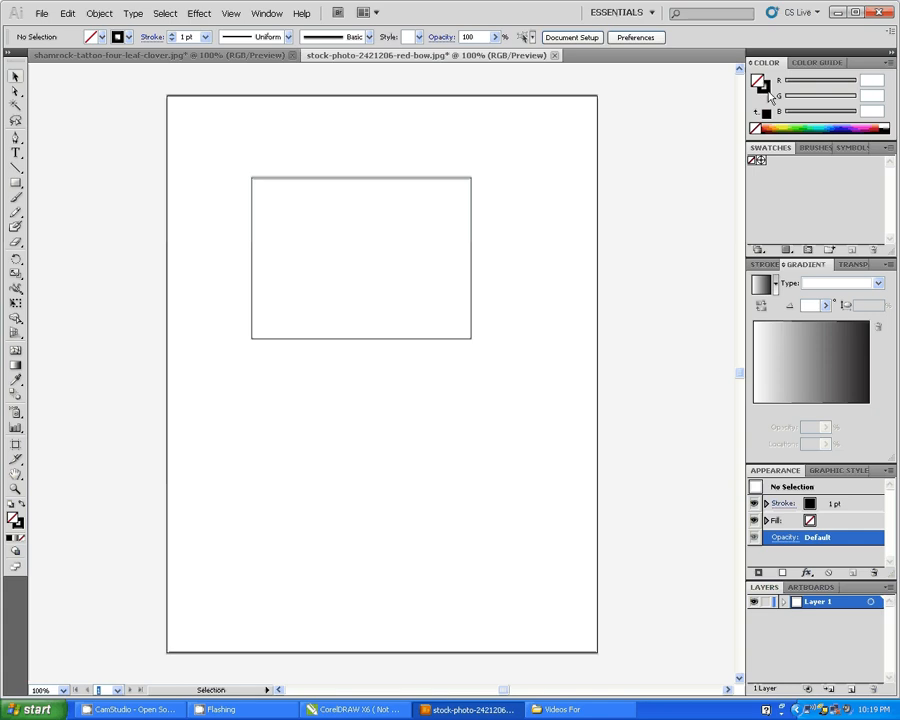
pyautogui.click(765, 88)
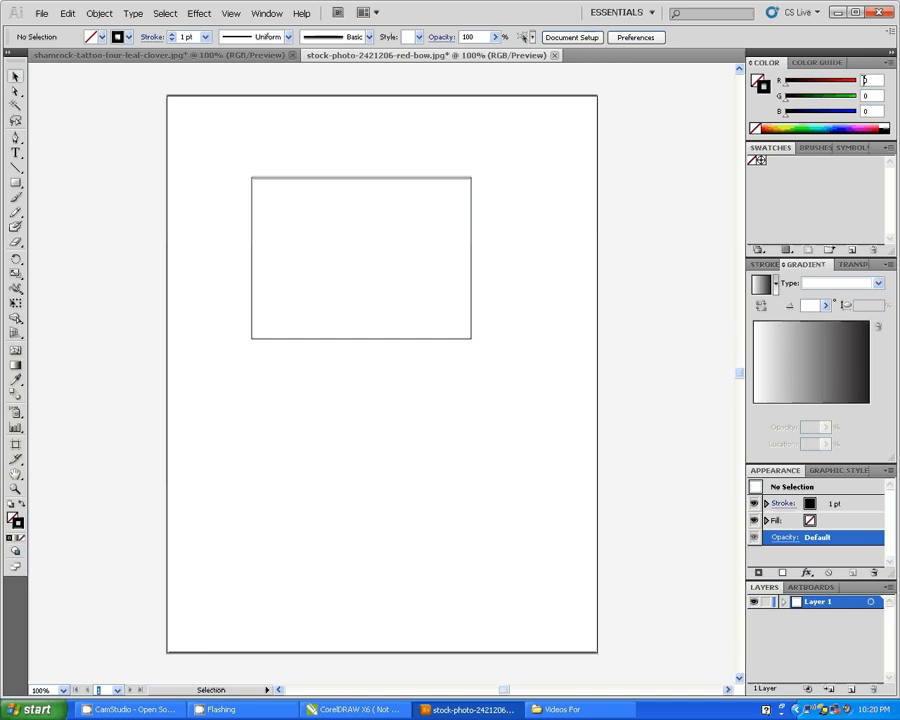
# - Set the default stroke colour to RGB 55, 55, 55 with nothing selected
pyautogui.write('55')
pyautogui.click(868, 95)
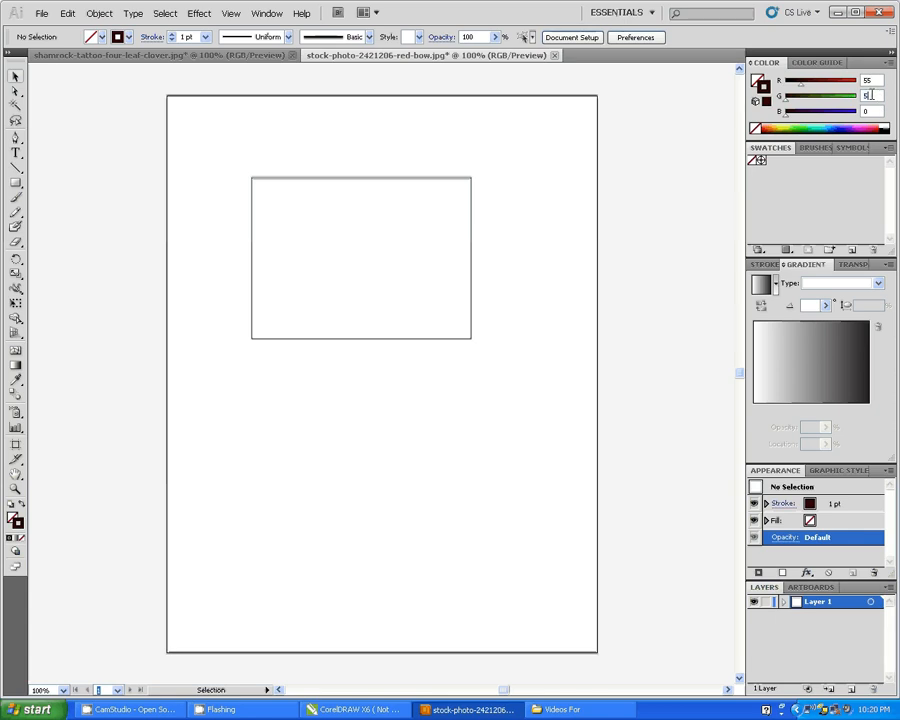
pyautogui.write('55')
pyautogui.click(868, 112)
pyautogui.moveTo(868, 112); pyautogui.dragTo(864, 110)
pyautogui.write('55')
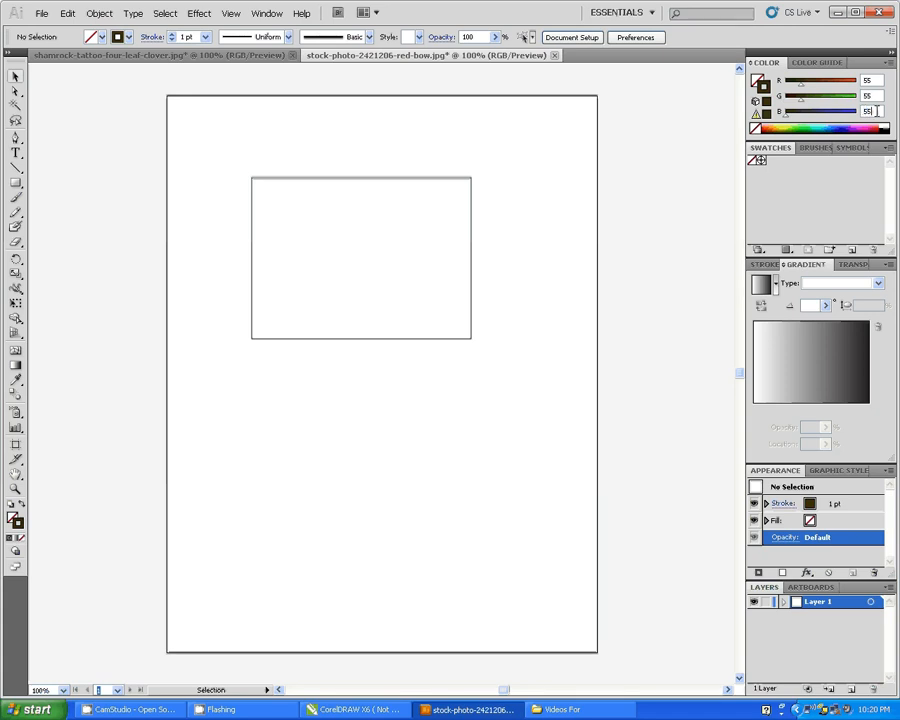
pyautogui.press('Return')
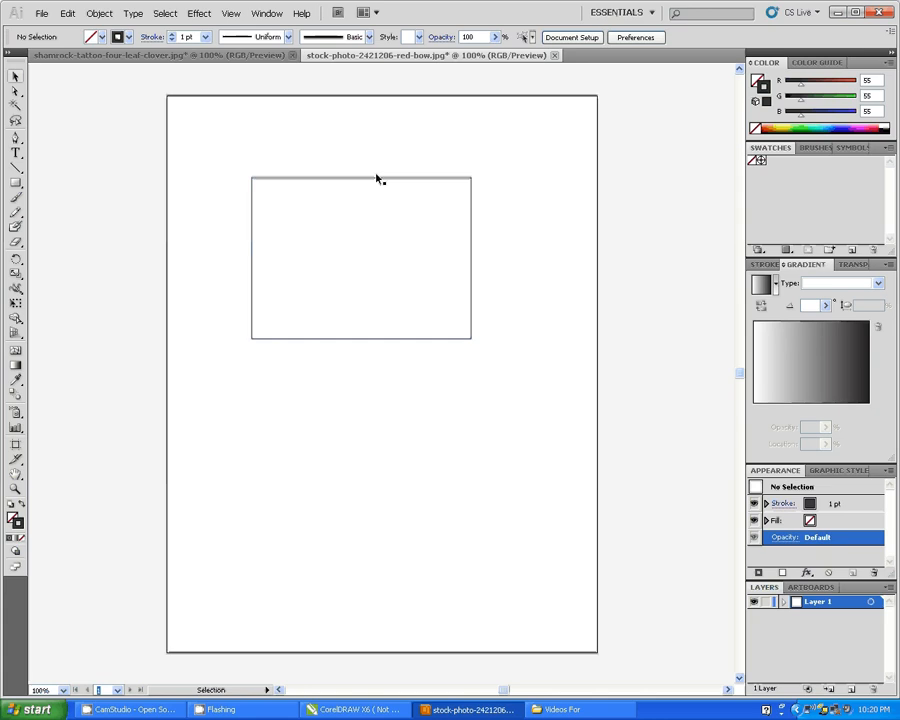
# - Recolour the rectangle's stroke to RGB 255, 0, 100 and deselect it
pyautogui.click(326, 181)
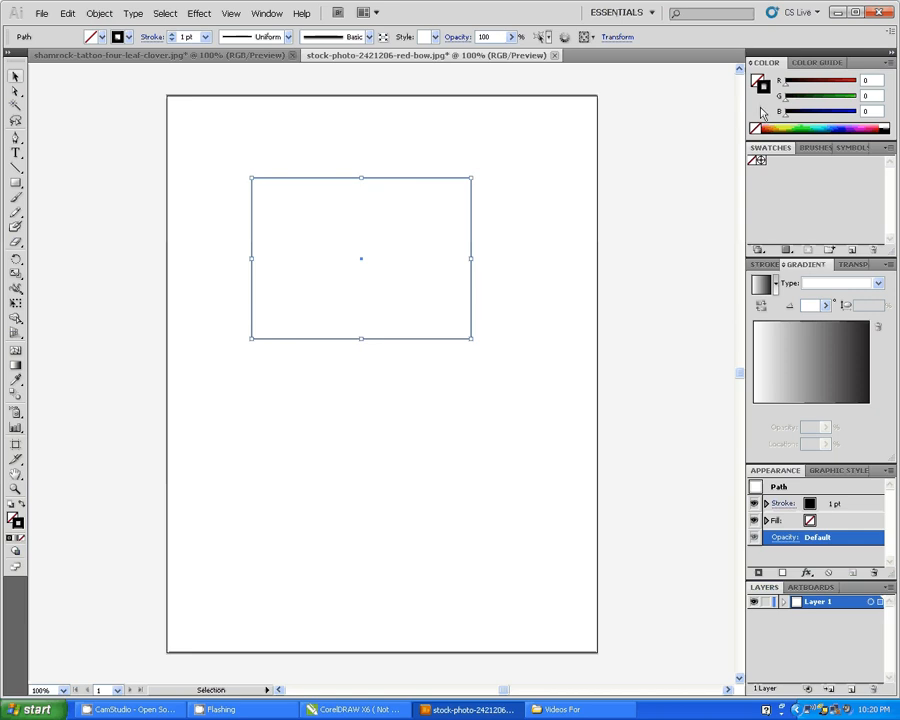
pyautogui.click(864, 80)
pyautogui.write('55')
pyautogui.click(866, 95)
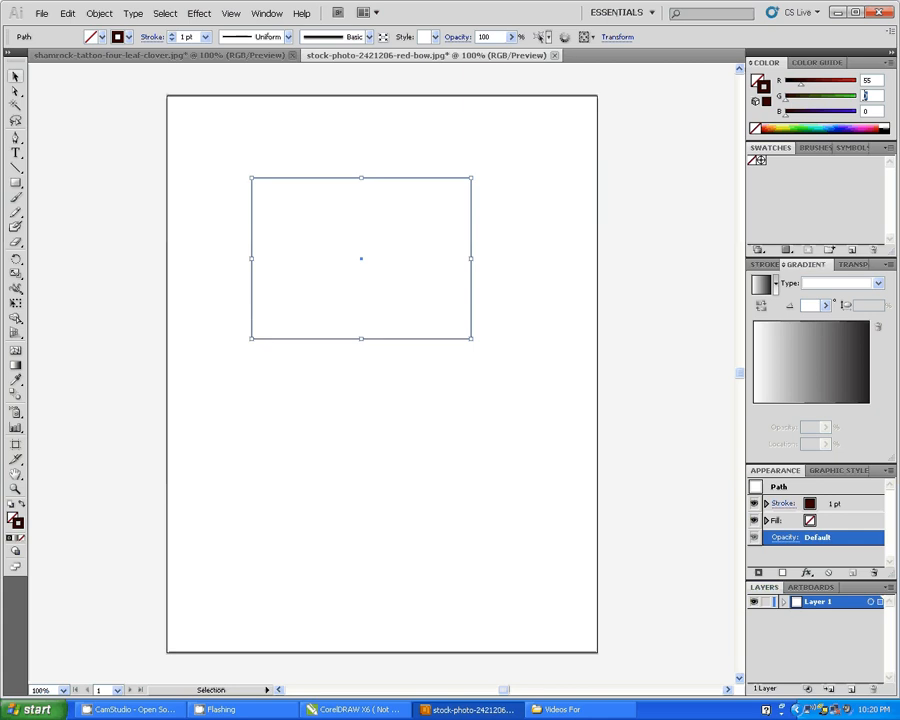
pyautogui.click(866, 111)
pyautogui.write('55')
pyautogui.click(879, 121)
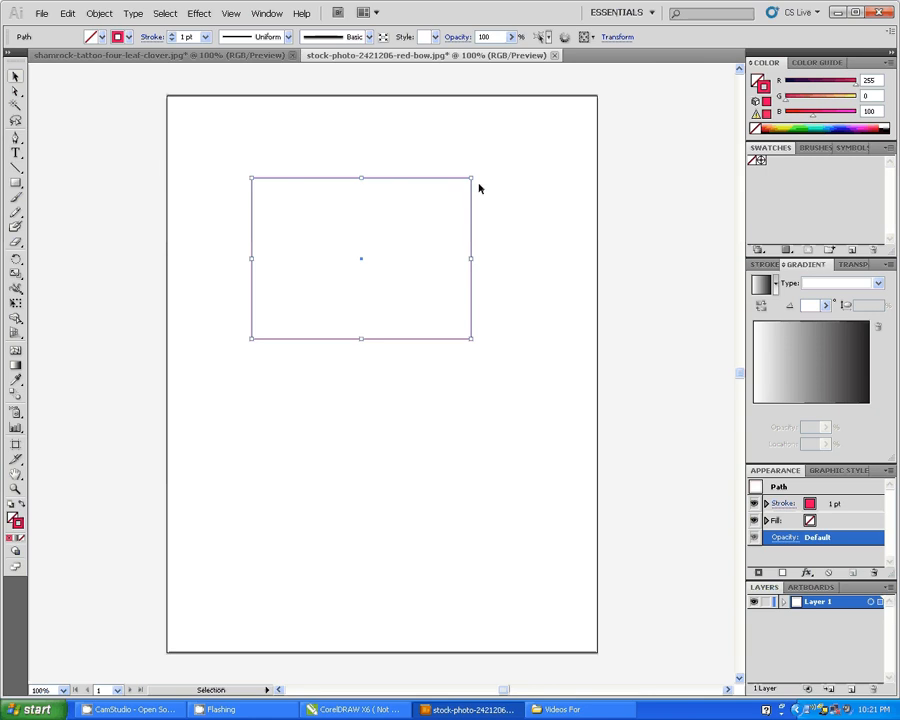
pyautogui.click(17, 78)
pyautogui.click(155, 176)
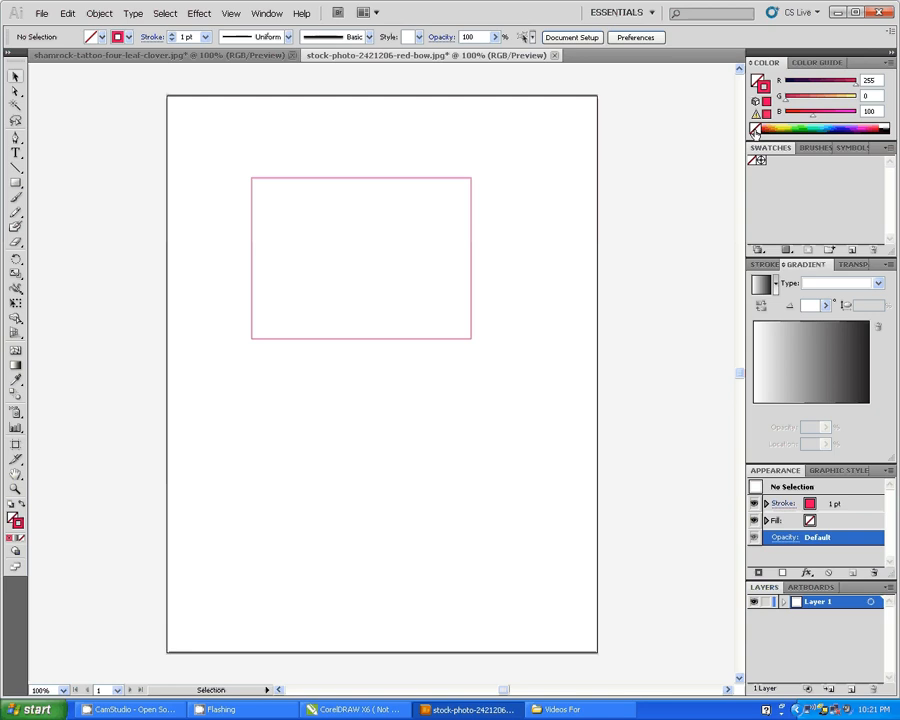
# - Set the rectangle's stroke to None and deselect it
pyautogui.click(754, 130)
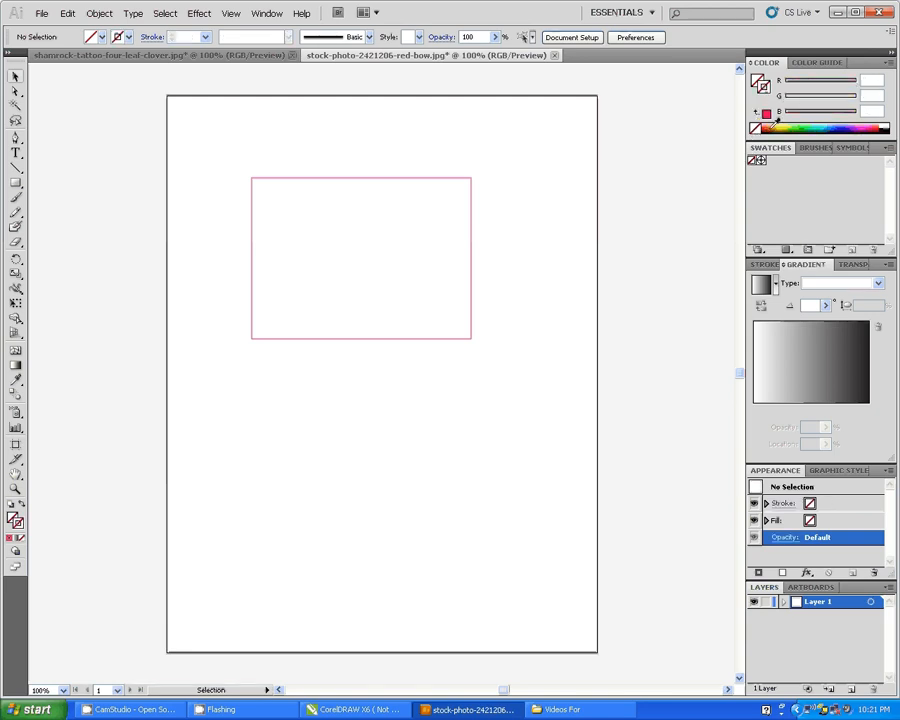
pyautogui.click(421, 180)
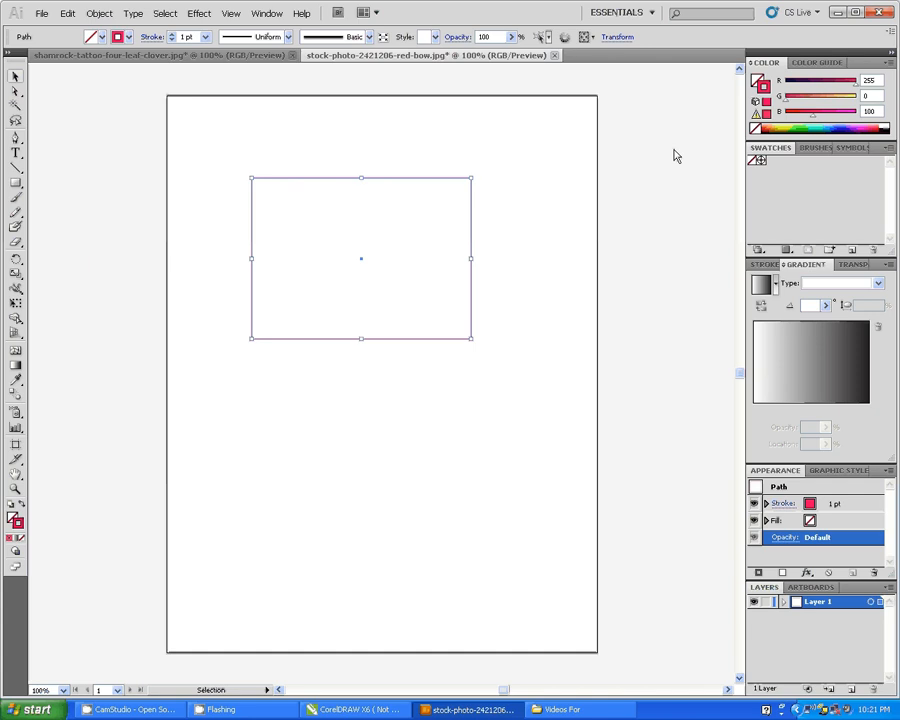
pyautogui.click(756, 130)
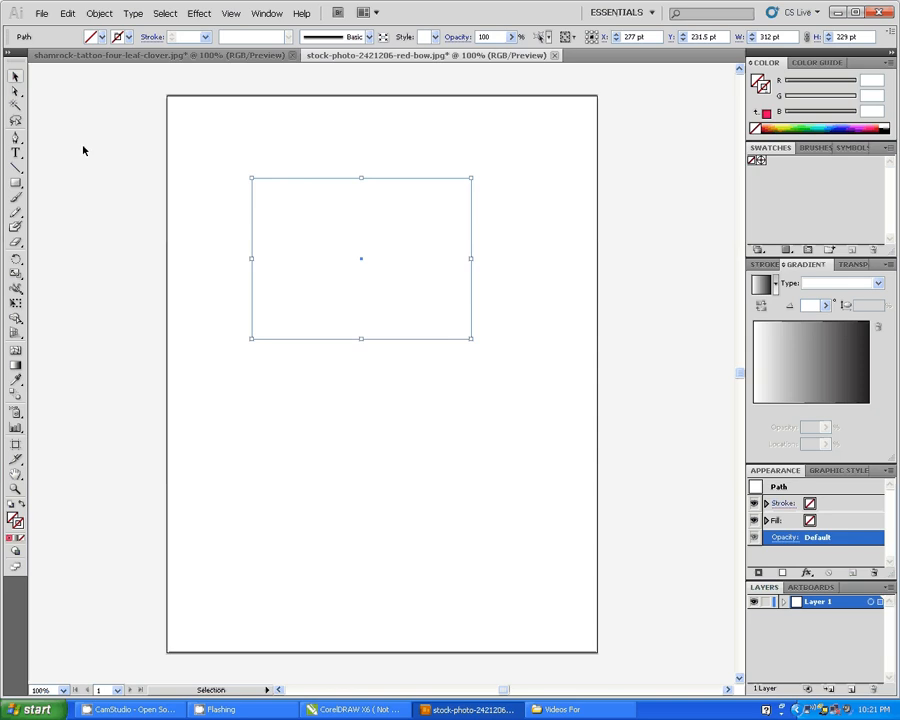
pyautogui.click(396, 193)
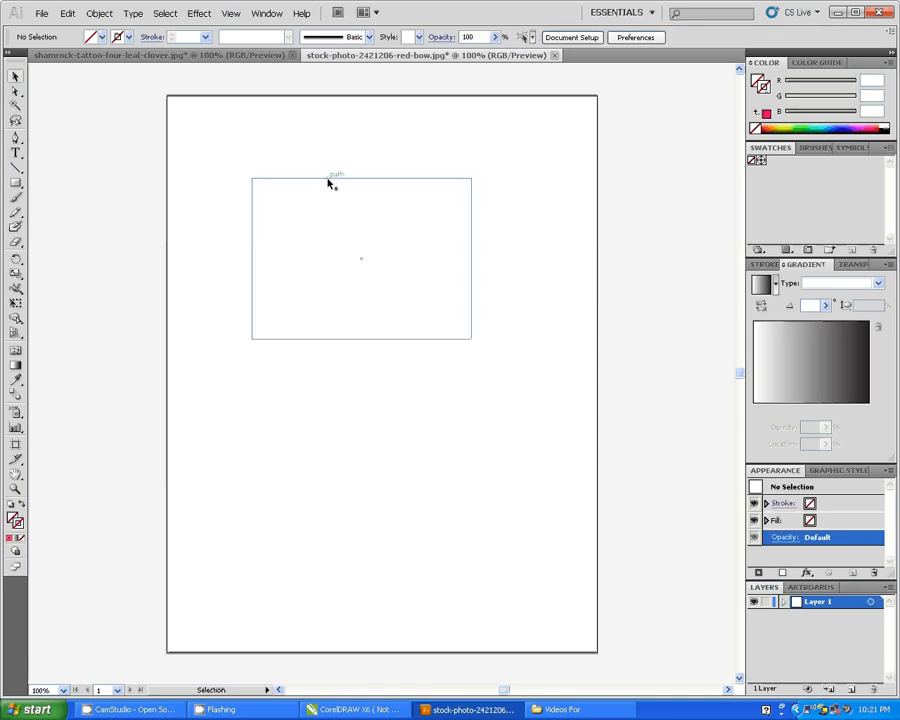
# - Fill the unstroked rectangle with black, and set its fill back to None
pyautogui.click(330, 180)
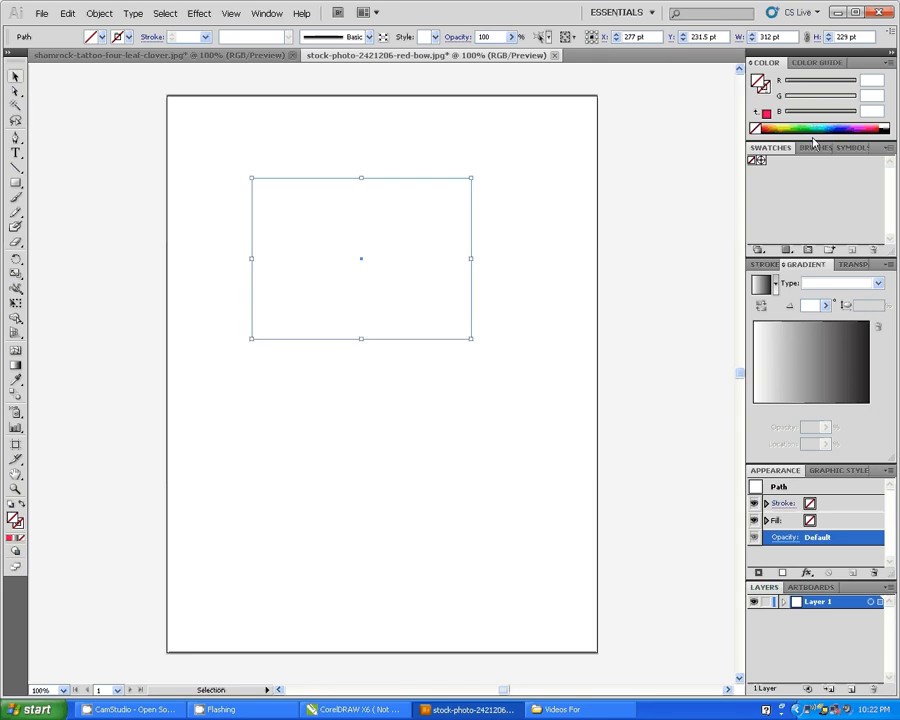
pyautogui.click(889, 128)
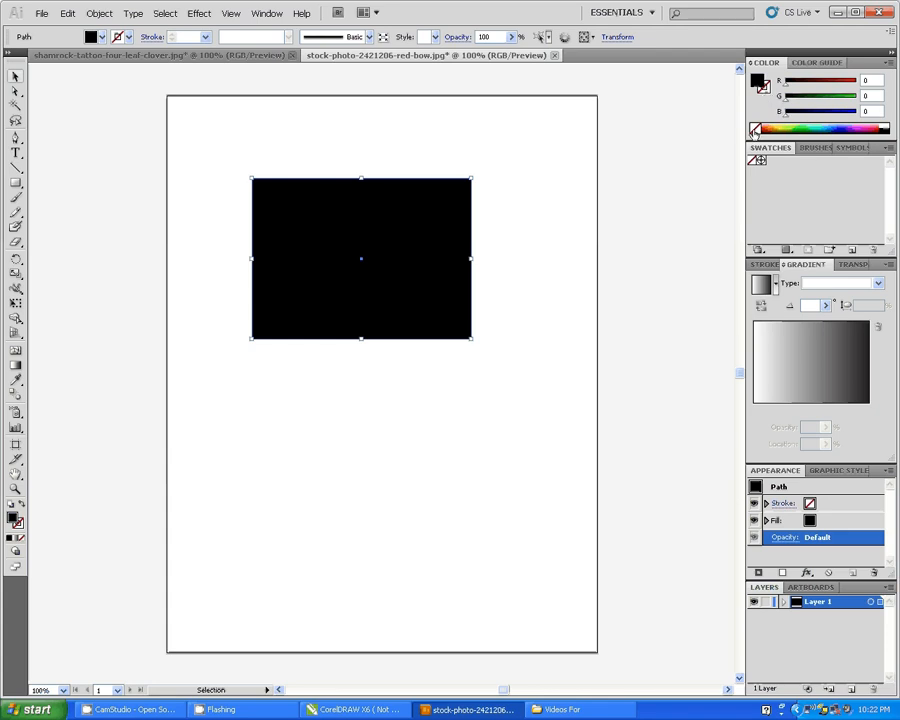
pyautogui.click(757, 131)
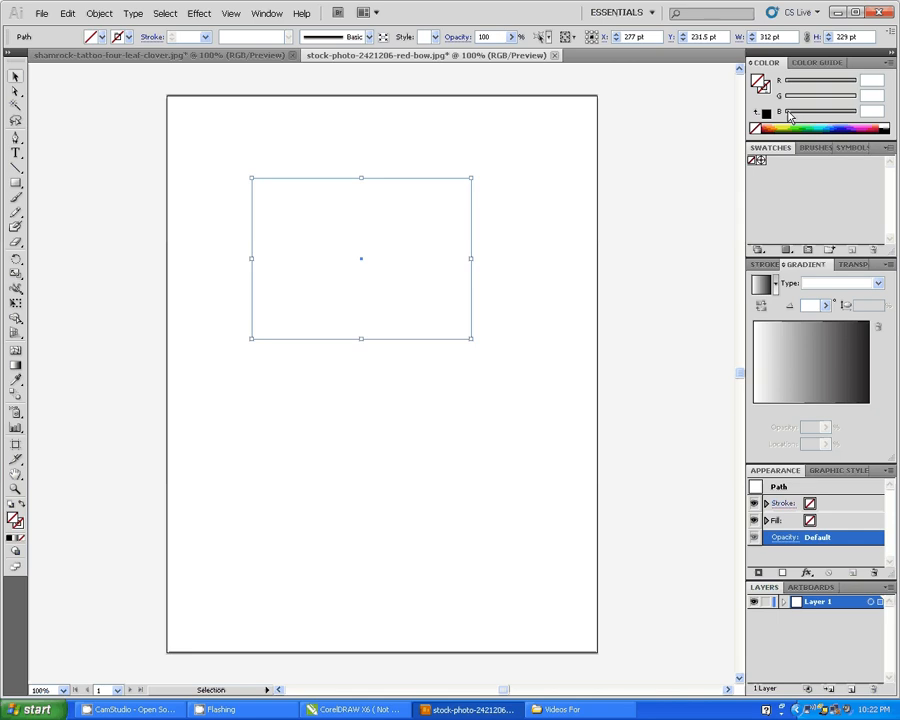
# - Set the rectangle's fill colour to RGB 80, 55, 2 and make its stroke the active colour attribute
pyautogui.write('80')
pyautogui.press('Tab')
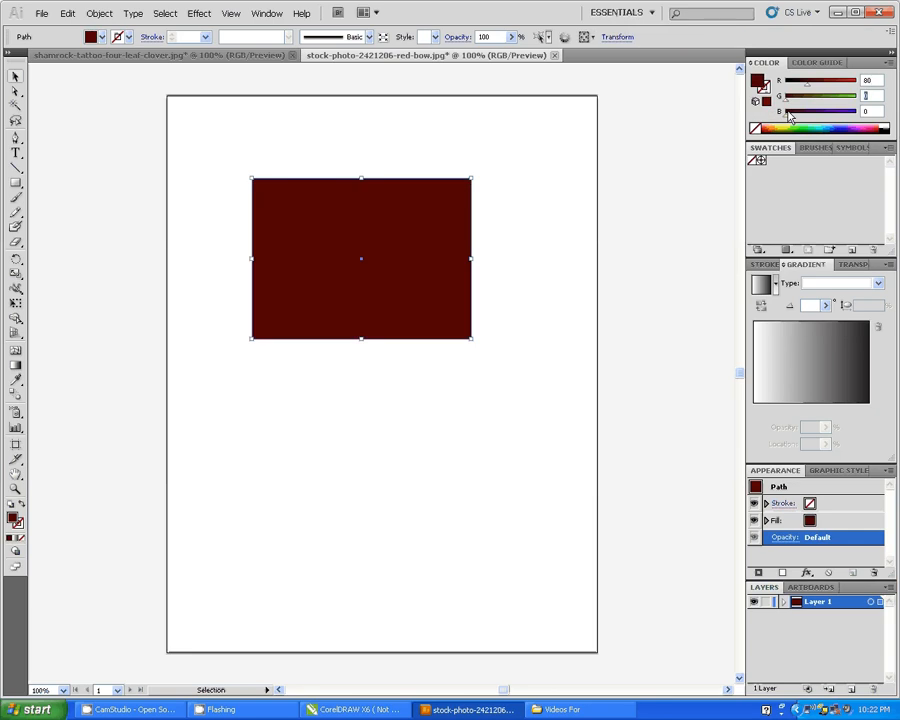
pyautogui.write('55')
pyautogui.press('Tab')
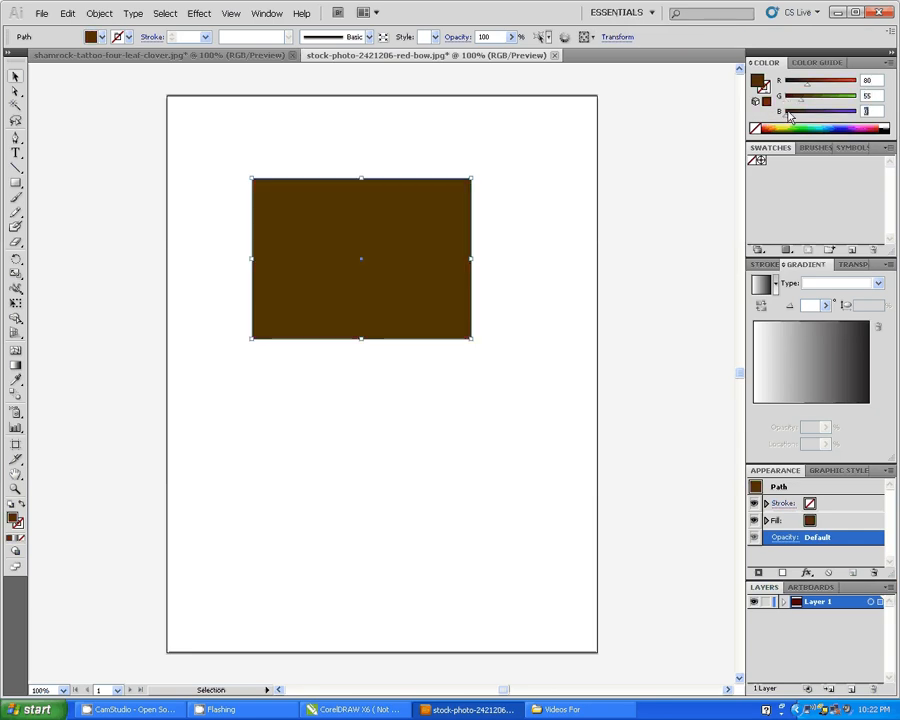
pyautogui.write('2')
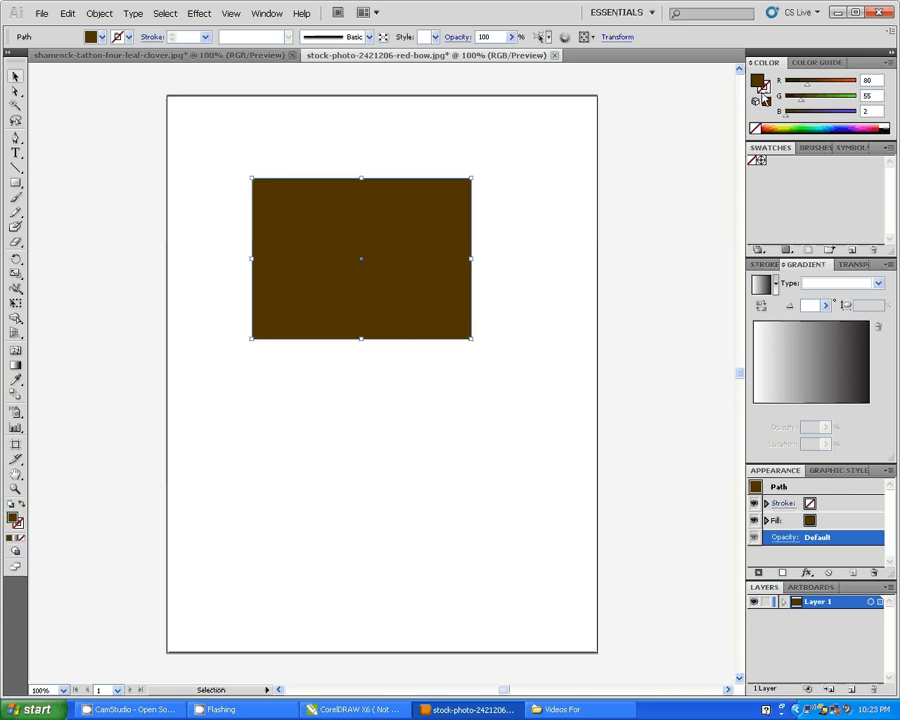
pyautogui.press('x')
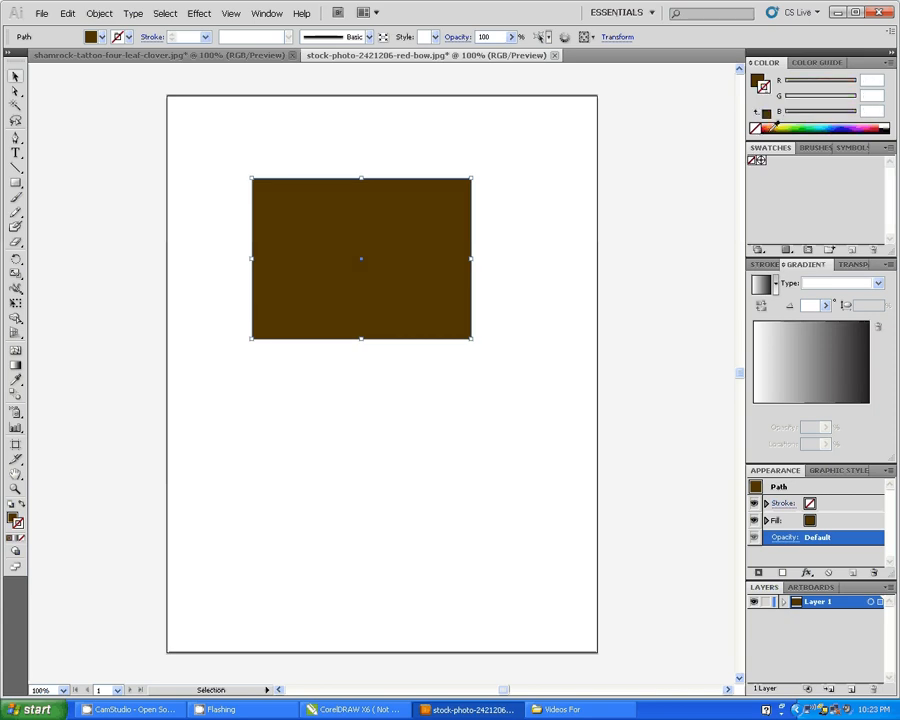